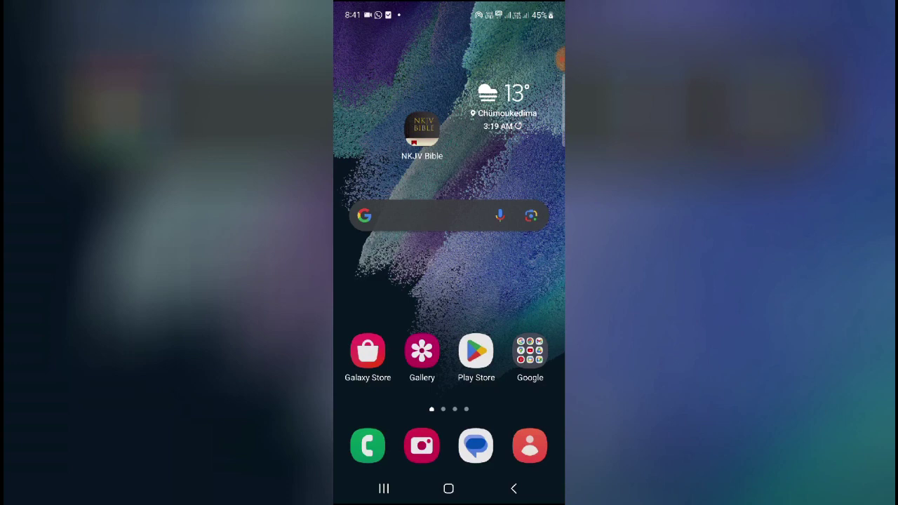
Step: Open Settings from the notification shade and search for 'screen', reaching Display where timeout reads 10 minutes
left_click(368, 445)
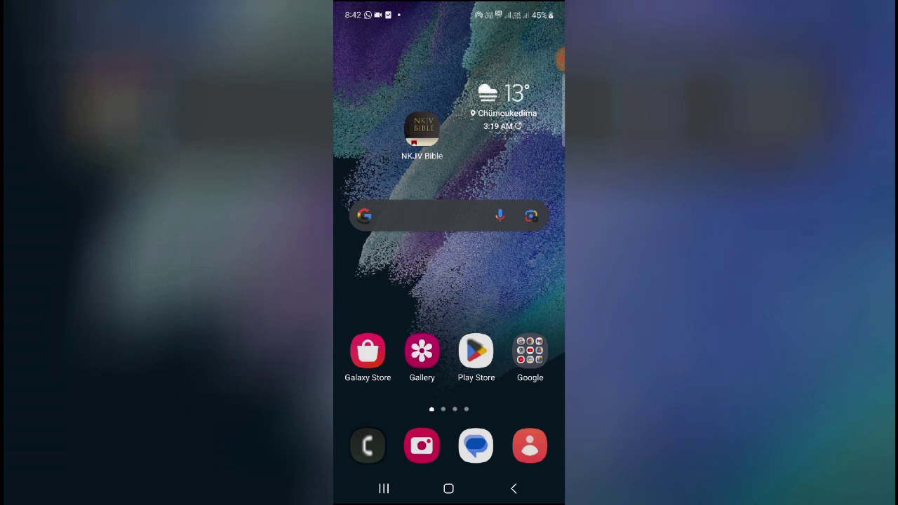
left_click_drag(449, 7, 449, 281)
left_click(541, 47)
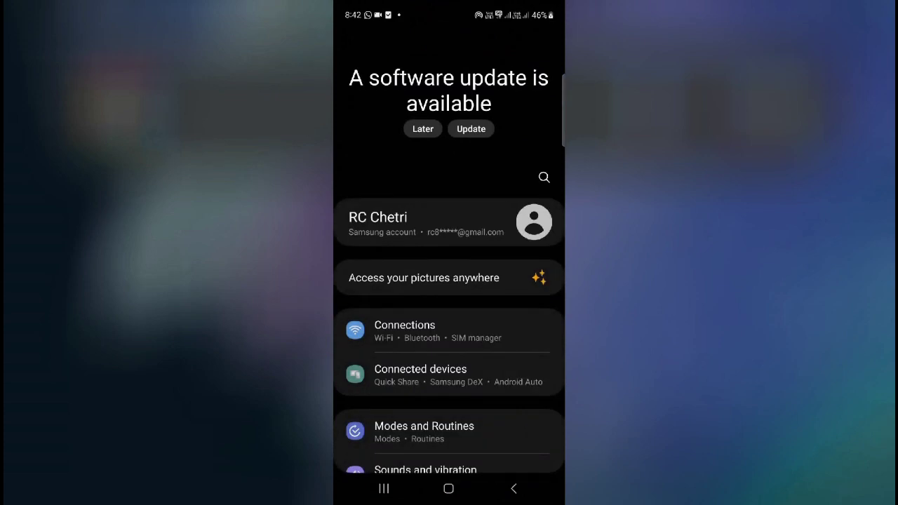
left_click(544, 177)
type("screen")
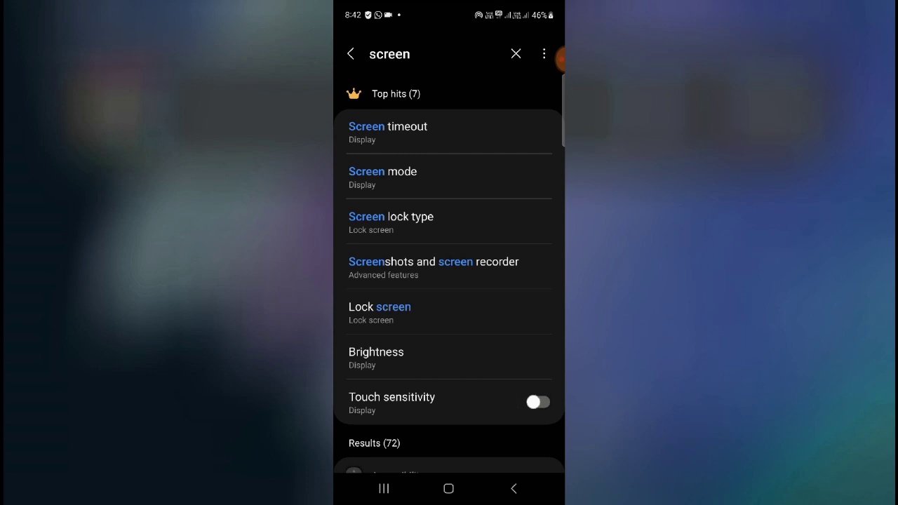
mouse_move(508, 364)
left_mouse_down()
mouse_move(512, 341)
mouse_move(511, 365)
left_mouse_up()
Step: Change the Display screen timeout from 10 minutes to 15 seconds
left_click(458, 129)
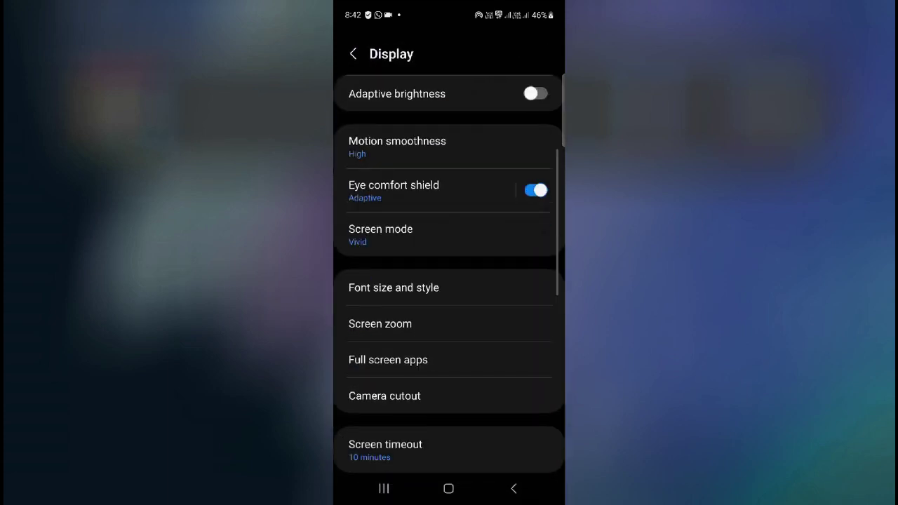
left_click(439, 455)
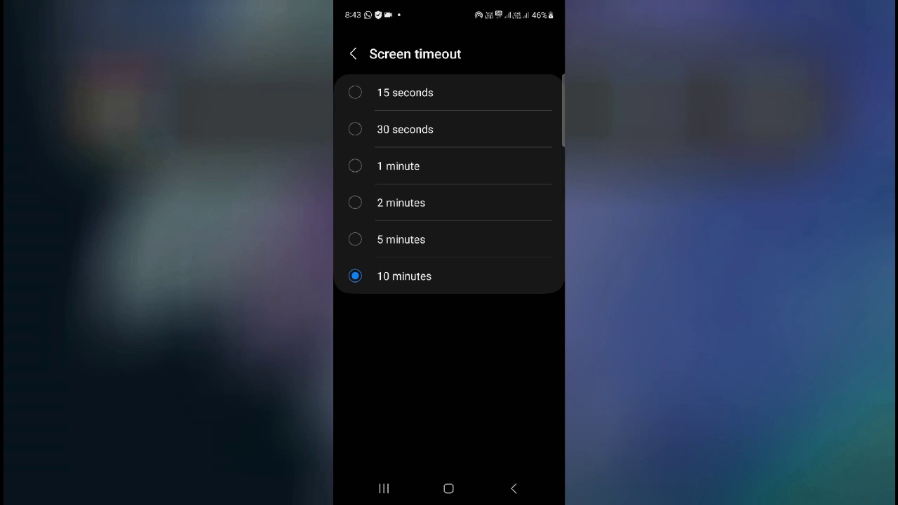
left_click(457, 90)
left_click_drag(479, 347, 484, 327)
Step: Back out of Display settings and the screen search results to the main Settings page
left_click(514, 488)
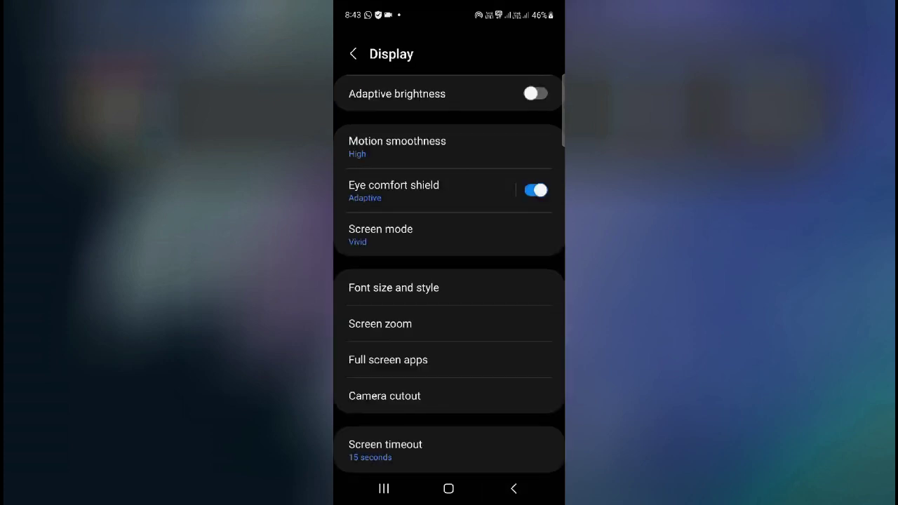
scroll(449, 252, "up", 5)
left_click(513, 488)
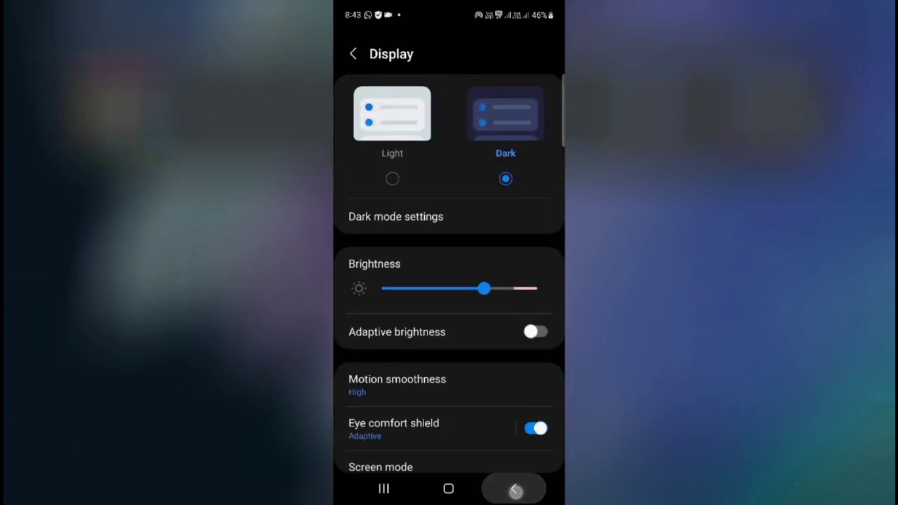
left_click(513, 488)
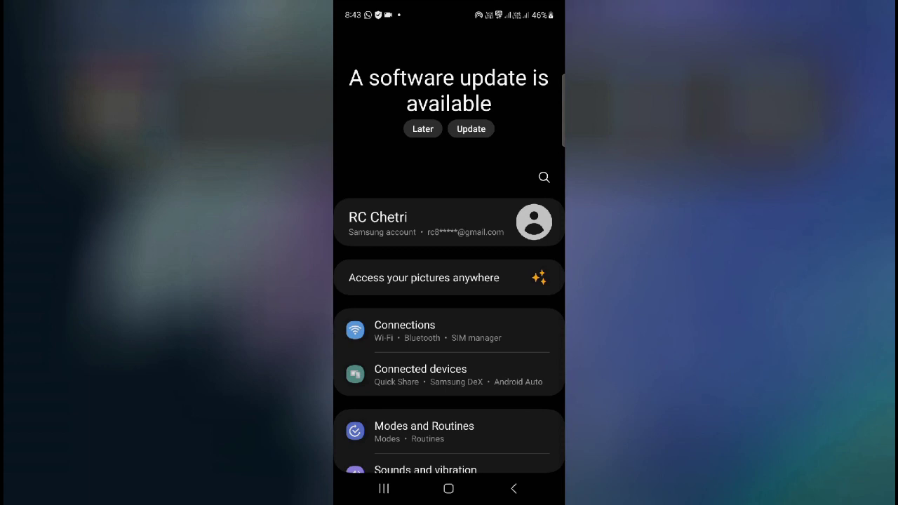
Step: Search Settings for 'reset' and open the Reset all settings page
left_click(544, 177)
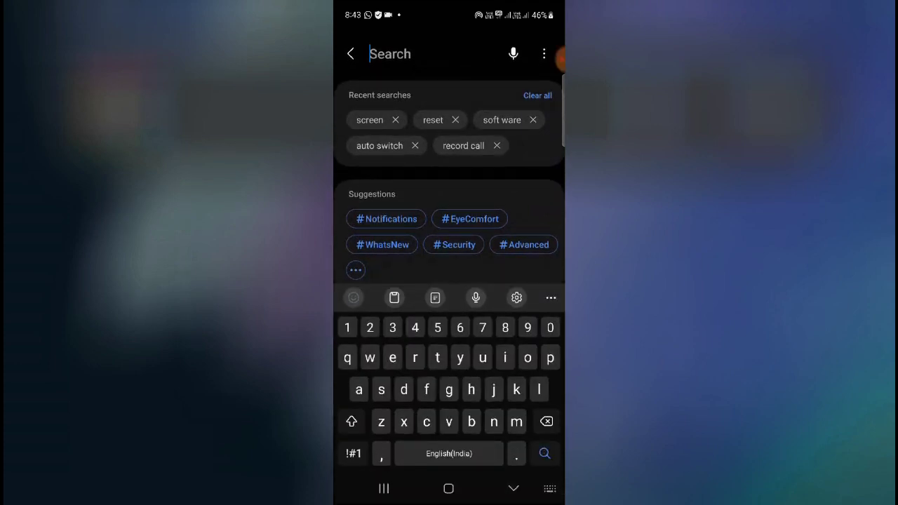
left_click(437, 123)
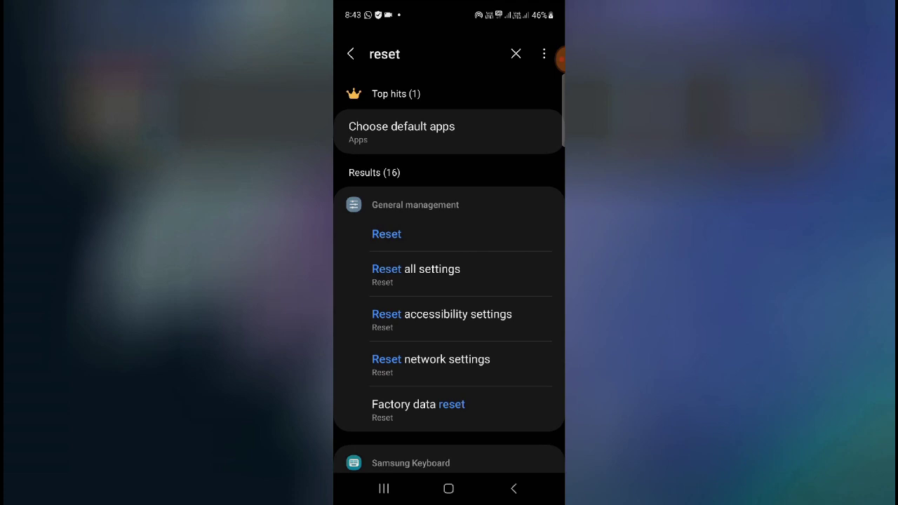
left_click(456, 276)
left_click(482, 97)
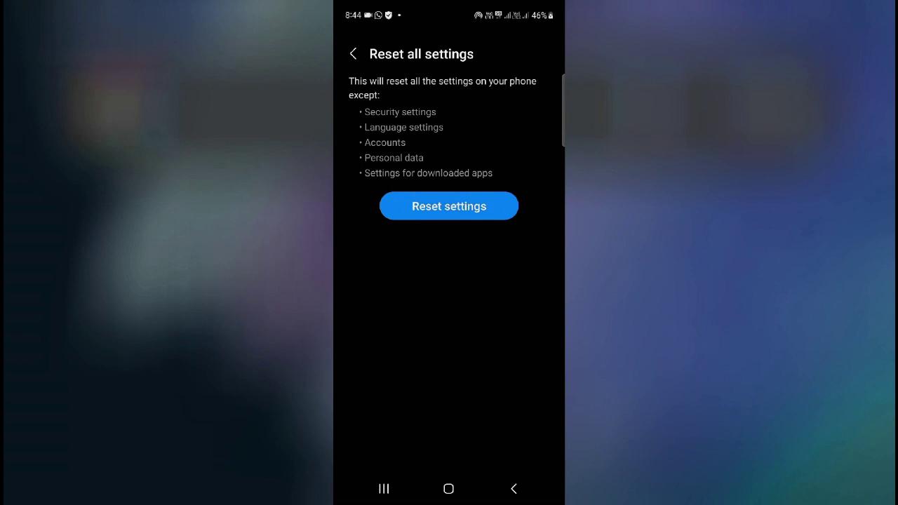
Step: Dismiss the notification shade and back out of Reset all settings to the home screen without resetting
left_click_drag(547, 218, 536, 309)
left_click_drag(503, 393, 503, 325)
left_click_drag(524, 15, 515, 316)
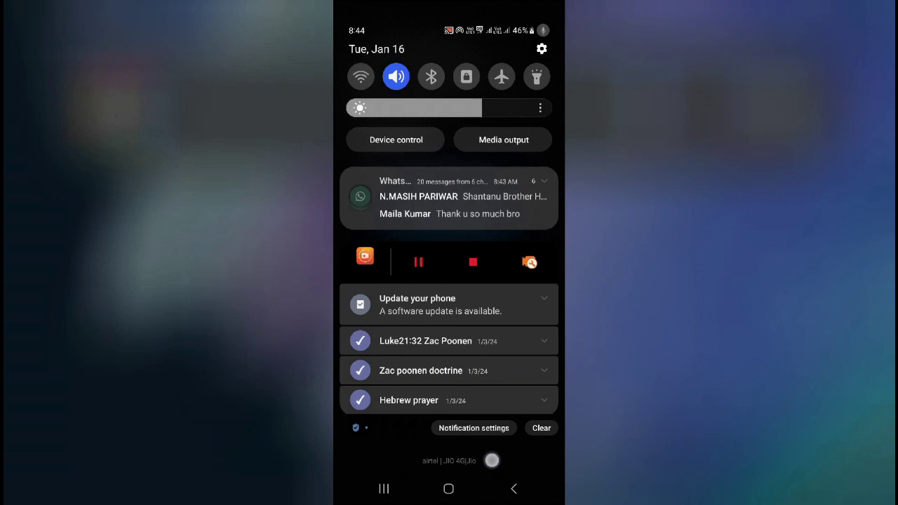
left_click_drag(492, 461, 491, 175)
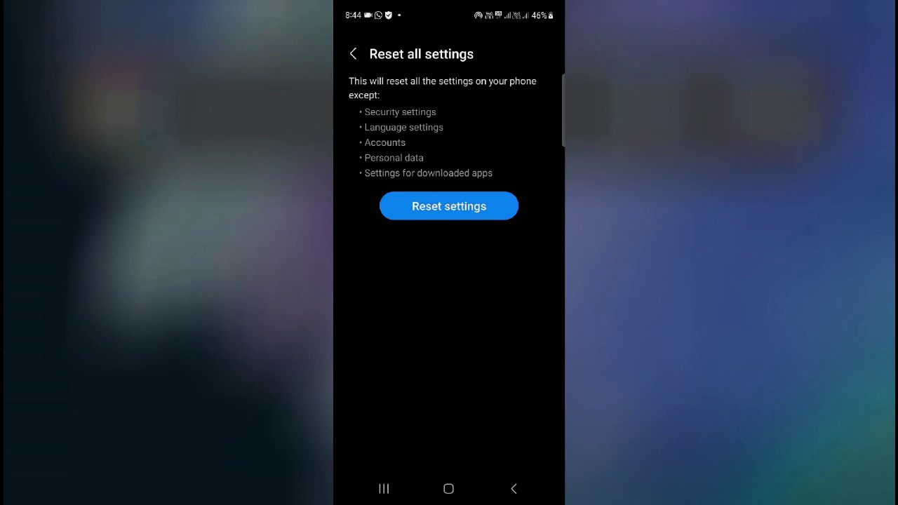
left_click(514, 488)
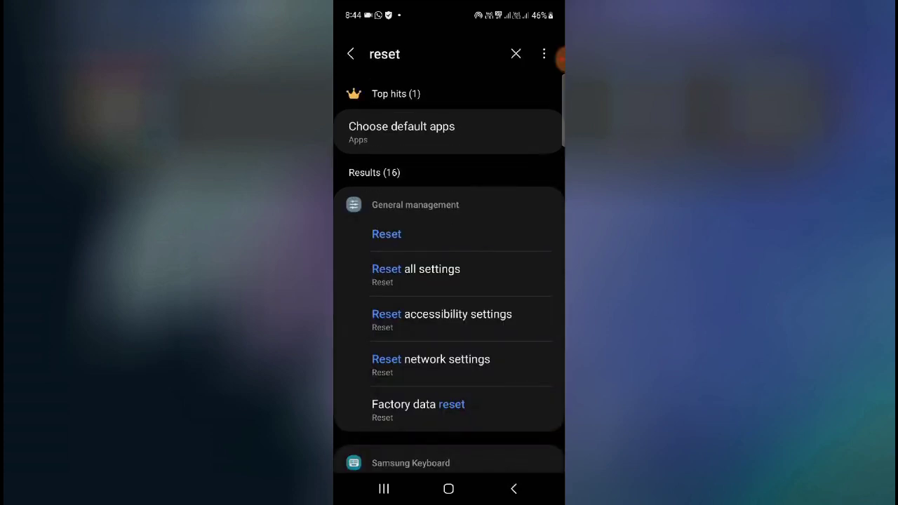
left_click(514, 488)
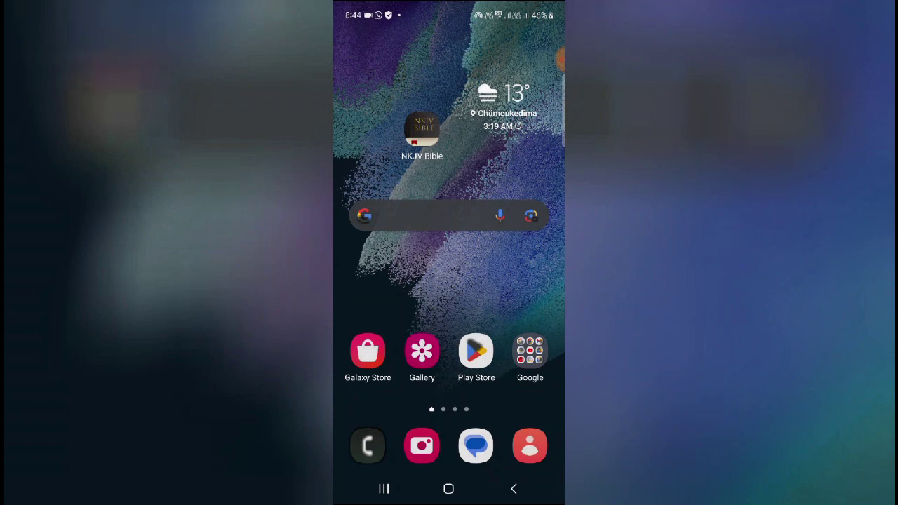
Step: Open Settings and search for 'software', correcting a mistyped entry
left_click_drag(449, 3, 449, 280)
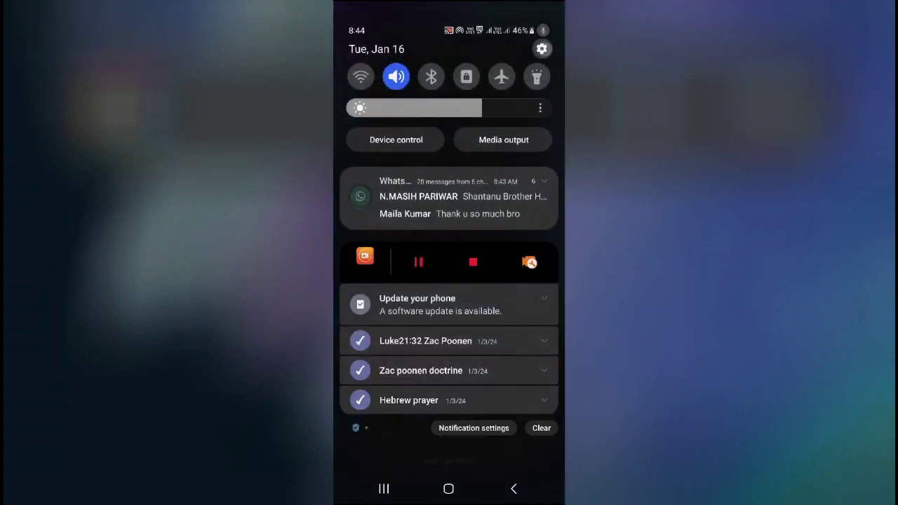
left_click(539, 48)
left_click(544, 176)
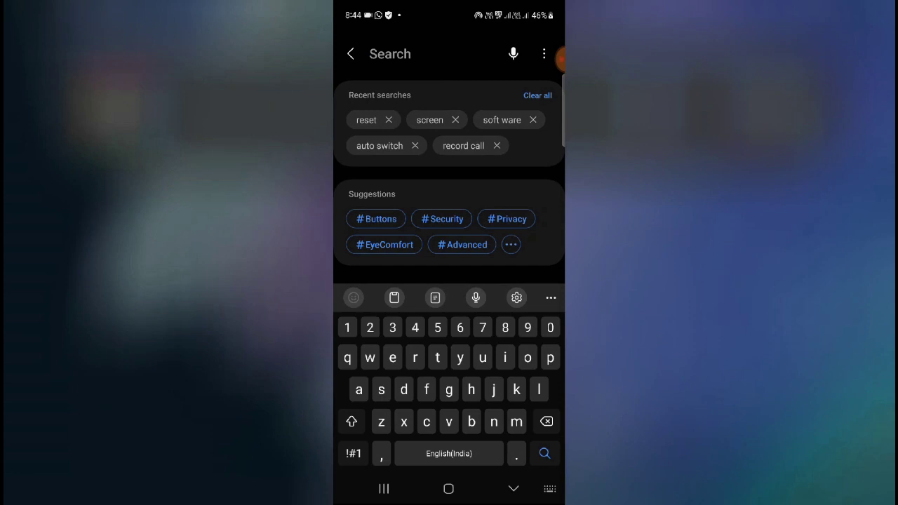
type("of")
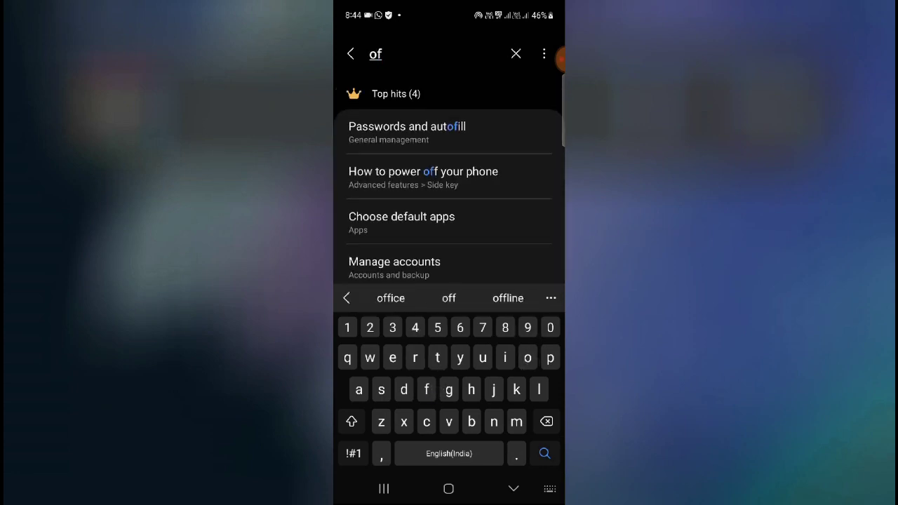
key("BackSpace")
key("BackSpace")
type("soft")
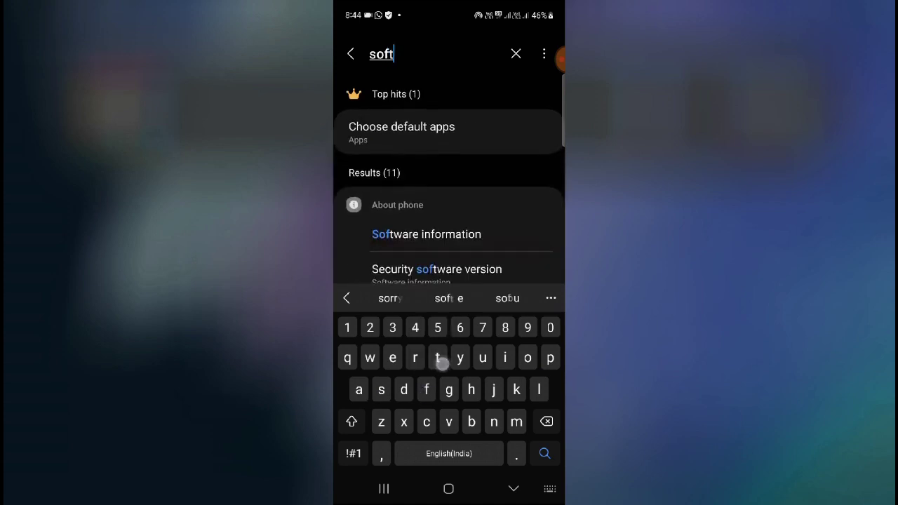
type("ware")
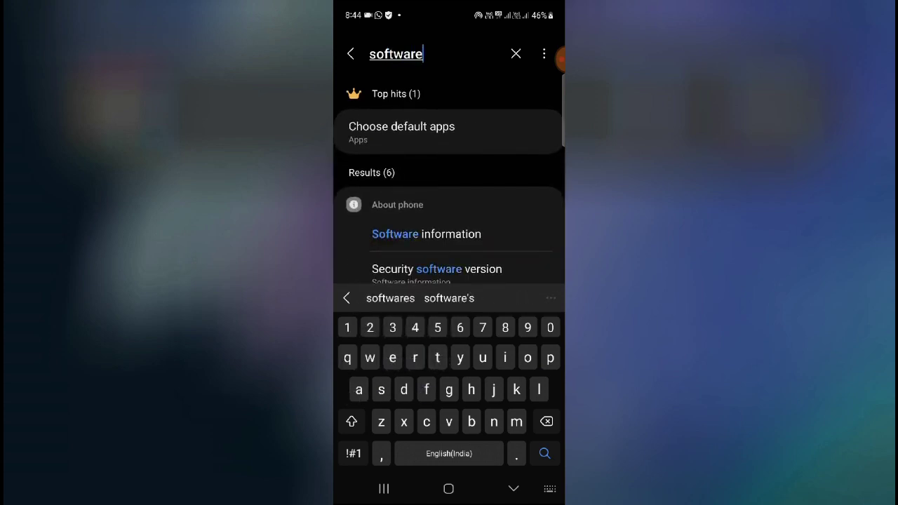
Step: Open Software update and view the available update's details without downloading
left_click(514, 489)
left_click_drag(513, 407, 538, 317)
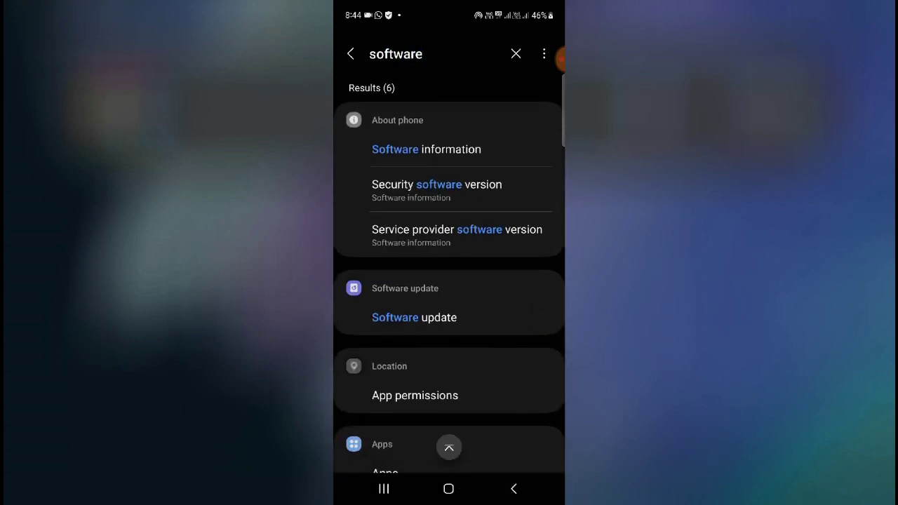
left_click(478, 311)
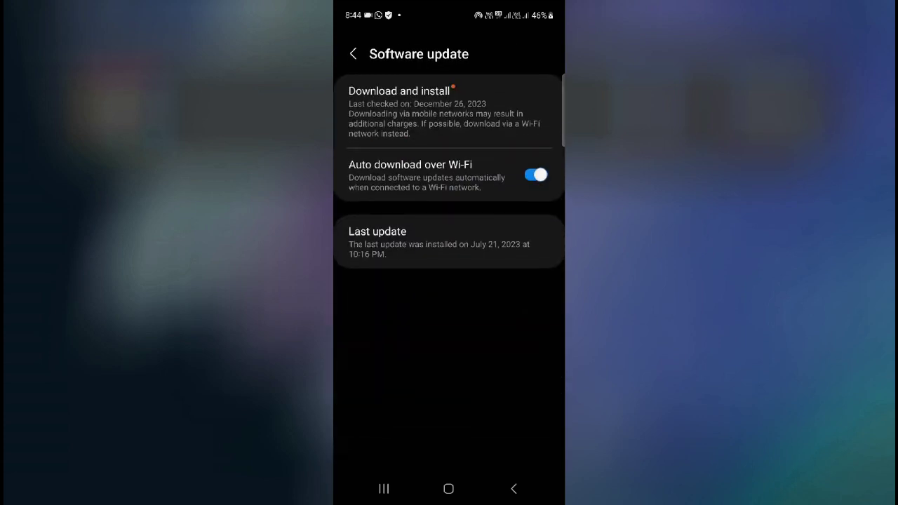
left_click(421, 109)
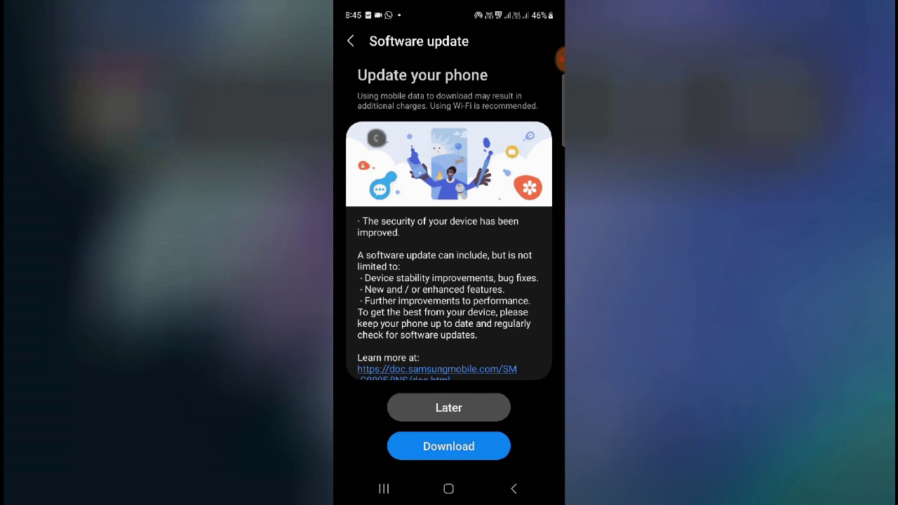
scroll(522, 294, "down", 5)
Step: Return to the home screen, reopen Settings, and search for 'screen'
scroll(523, 211, "up", 5)
left_click(448, 489)
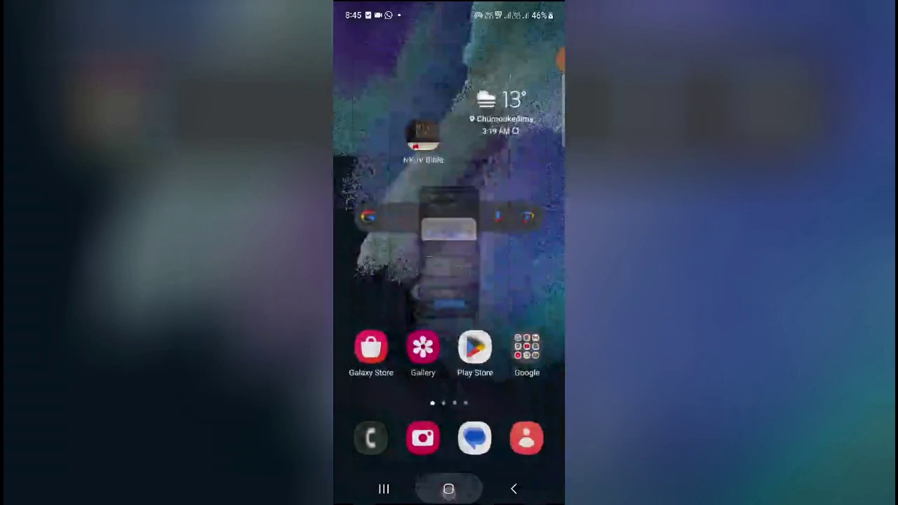
left_click_drag(520, 3, 521, 127)
left_click(542, 48)
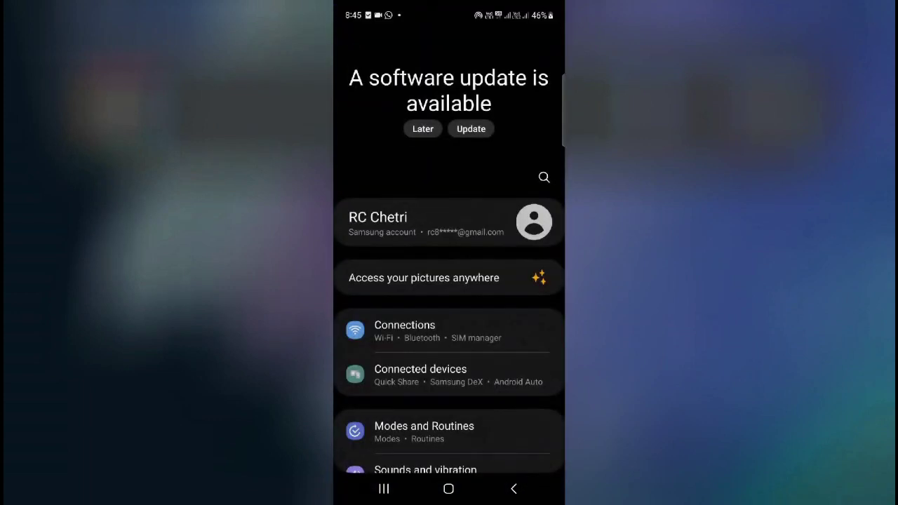
left_click(544, 176)
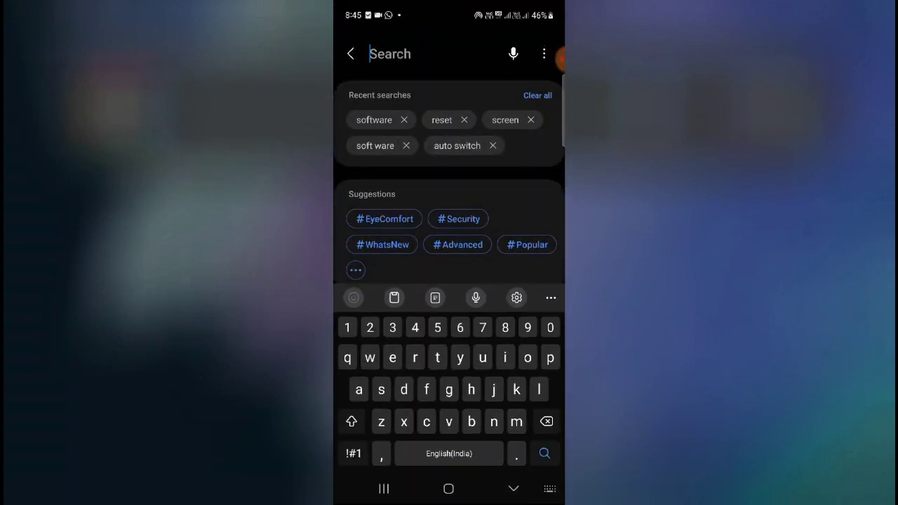
left_click(505, 120)
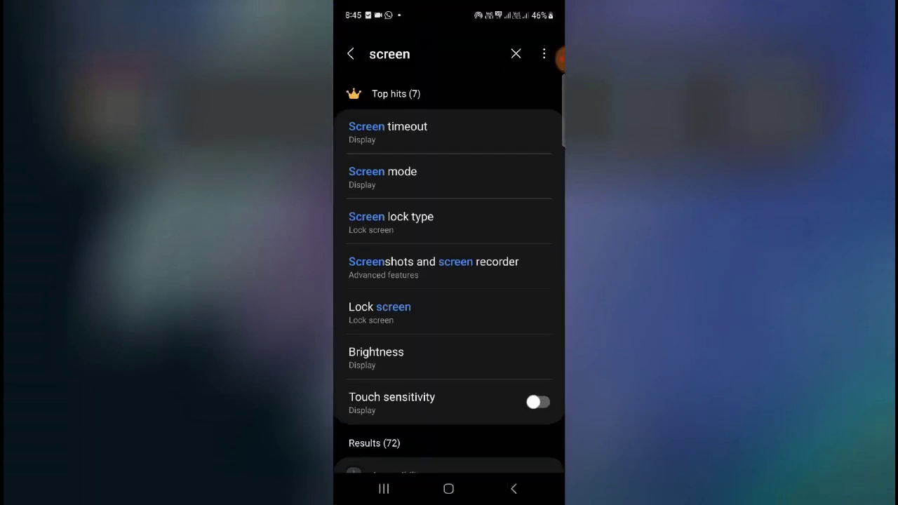
Step: Open Screen timeout, select 10 minutes, and go back to the home screen
scroll(449, 281, "down", 3)
scroll(494, 351, "up", 3)
left_click(421, 132)
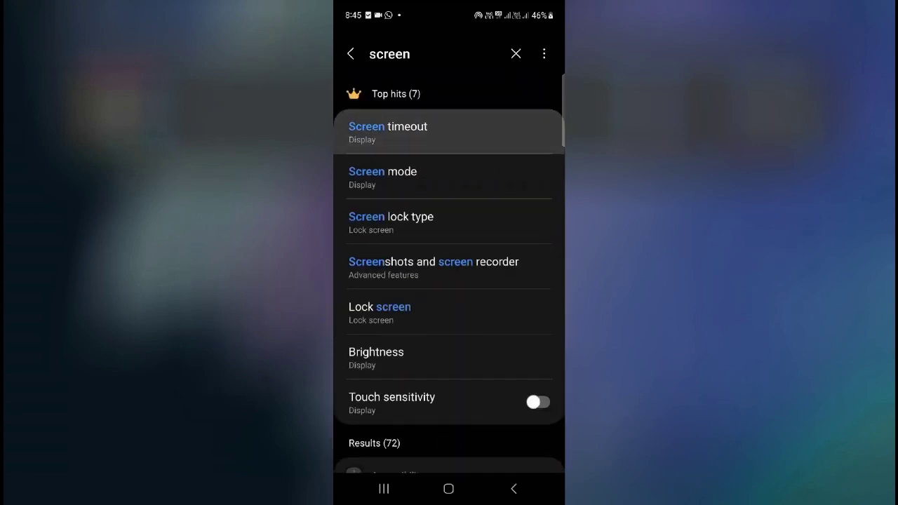
left_click(386, 449)
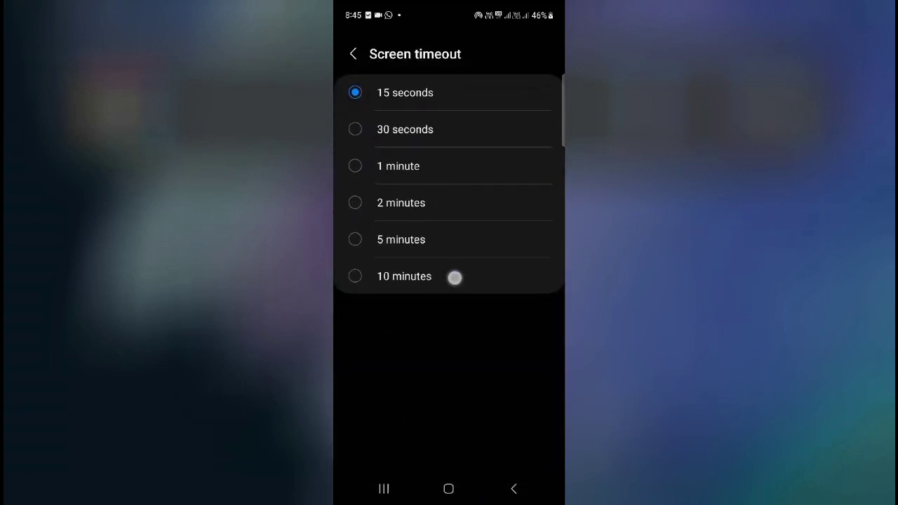
left_click(453, 277)
left_click(449, 489)
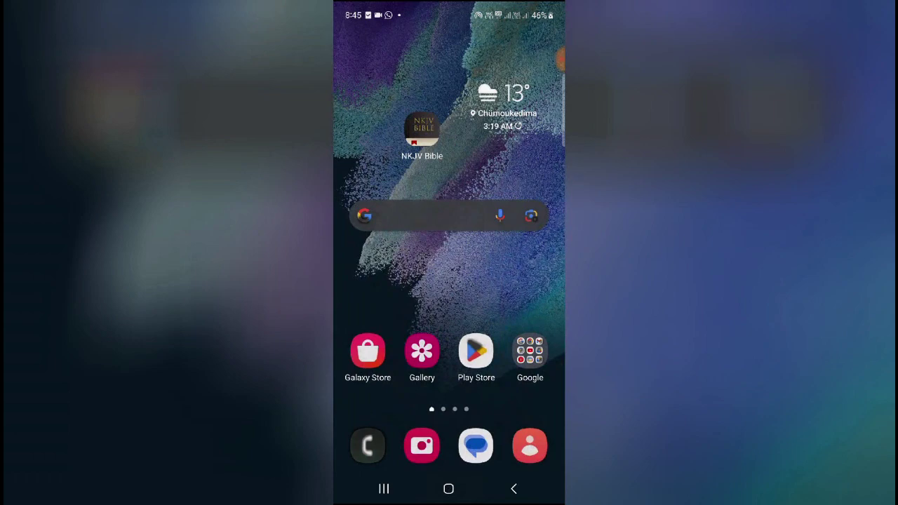